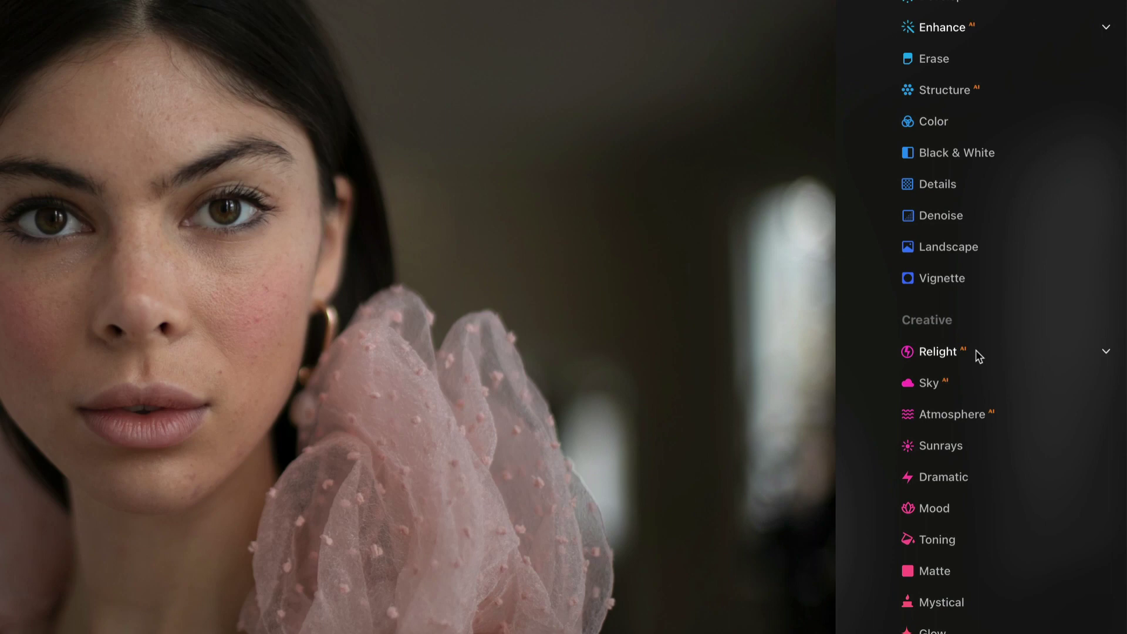
Open the Relight AI tool for the portrait and expand its Advanced Settings
left_click(975, 350)
left_click(977, 467)
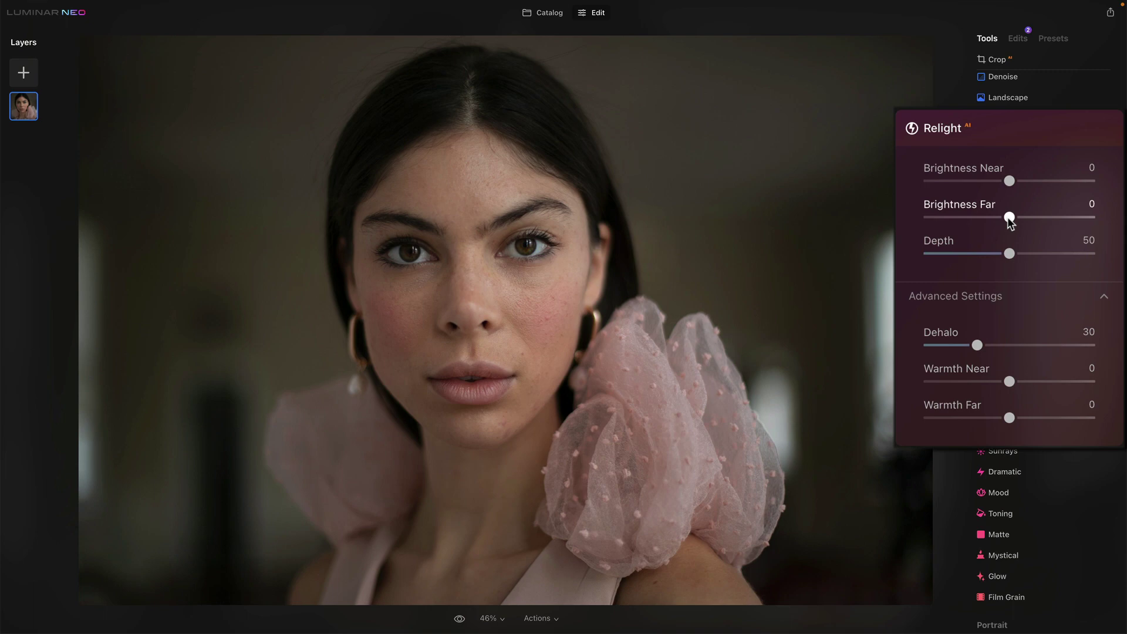
Exaggerate the portrait's relighting with Brightness Far at -90 and Brightness Near at 73, trying Depth at 17 and at 88
left_click_drag(1008, 218, 928, 219)
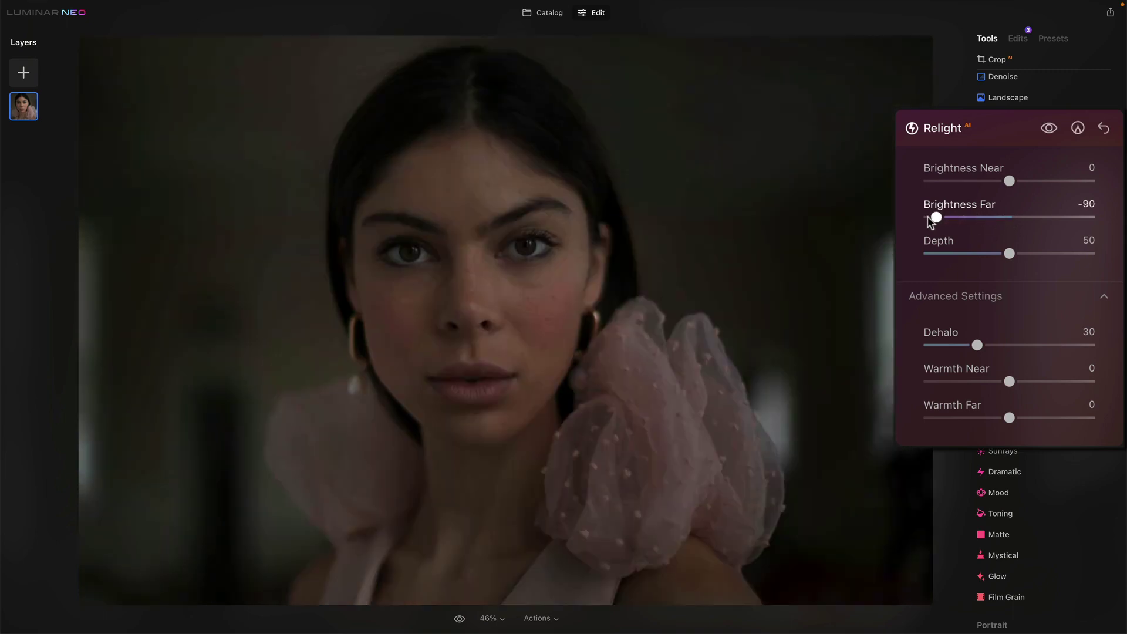
left_click_drag(1009, 182, 1073, 183)
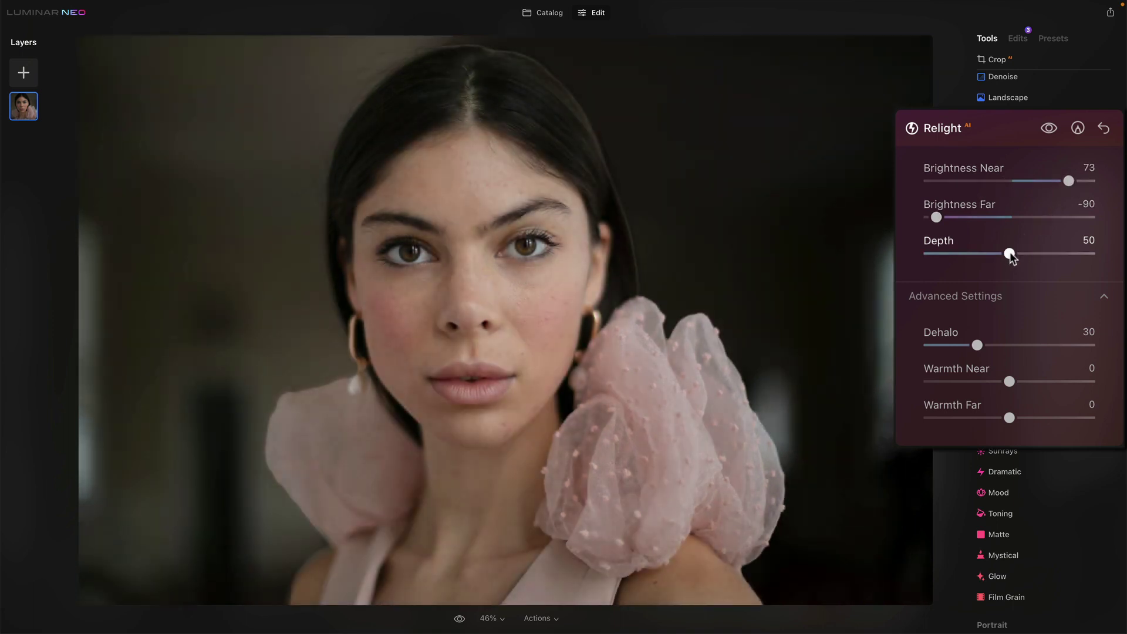
left_click_drag(1009, 254, 955, 255)
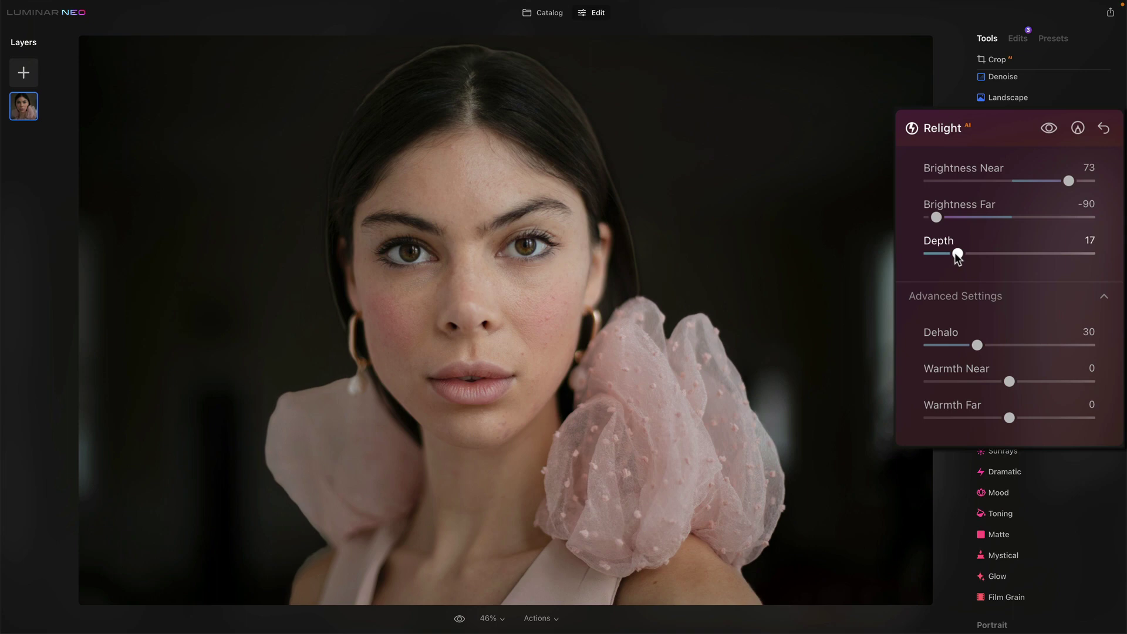
left_click_drag(958, 255, 955, 254)
left_click_drag(956, 255, 1071, 256)
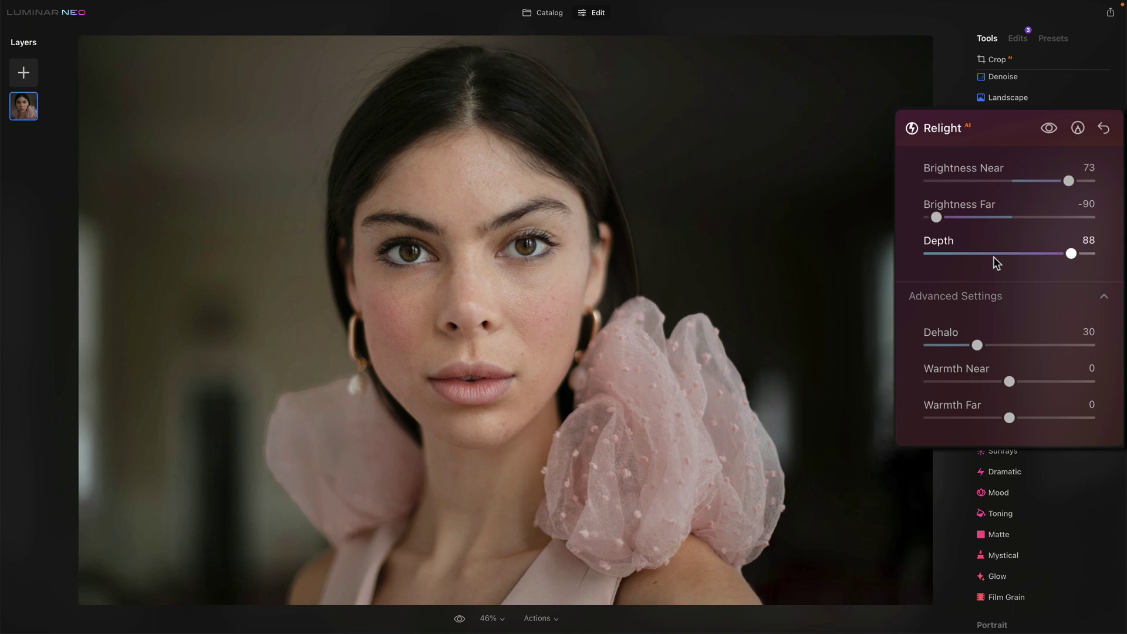
Reset the portrait's Brightness Far, Brightness Near and Depth to their default values
mouse_move(977, 345)
left_mouse_down()
mouse_move(1026, 350)
mouse_move(951, 350)
mouse_move(1054, 353)
mouse_move(950, 351)
mouse_move(977, 349)
left_mouse_up()
double_click(960, 205)
double_click(960, 170)
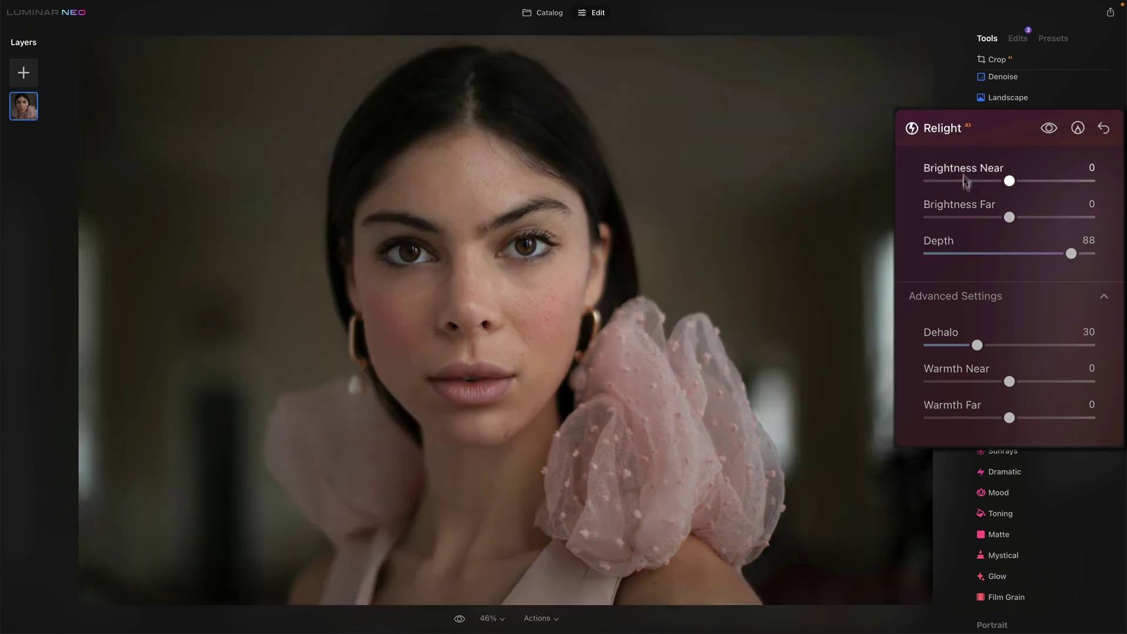
double_click(940, 240)
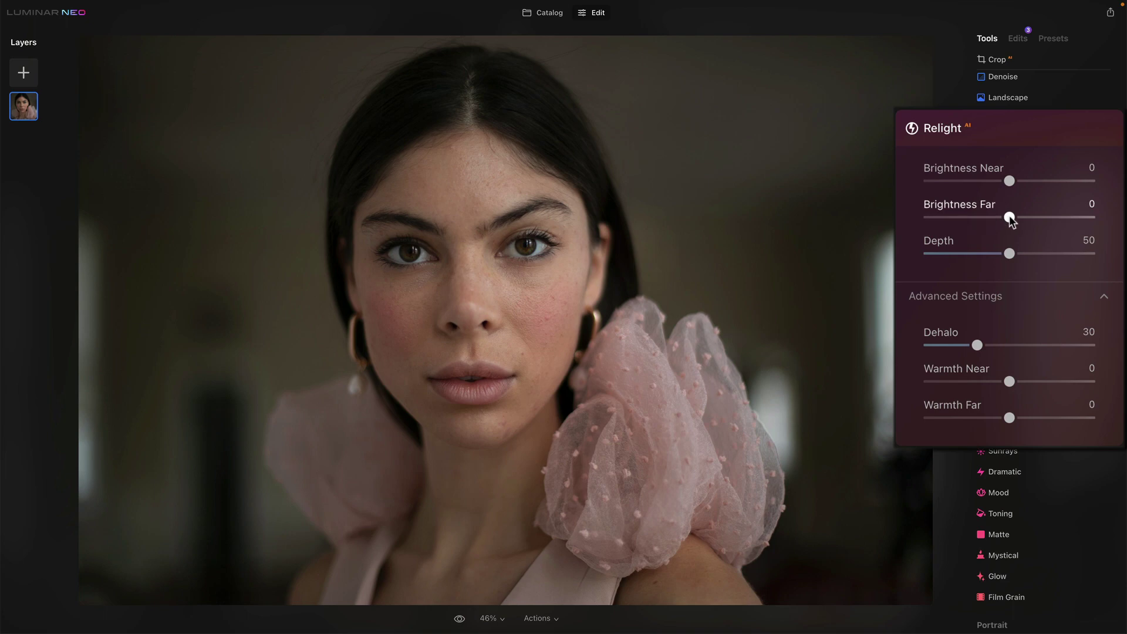
Relight the portrait with Brightness Far -17, Brightness Near 34, Depth 43, Warmth Near 4 and Warmth Far -5
left_click_drag(1008, 216, 1032, 184)
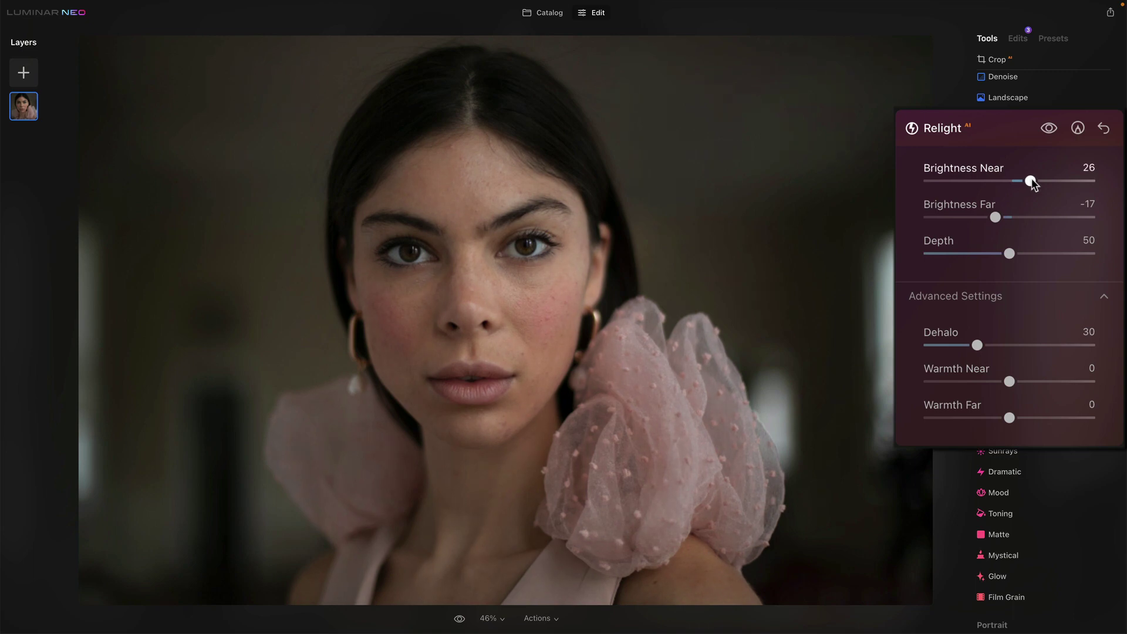
left_click_drag(1009, 253, 999, 256)
left_click_drag(1031, 181, 1038, 184)
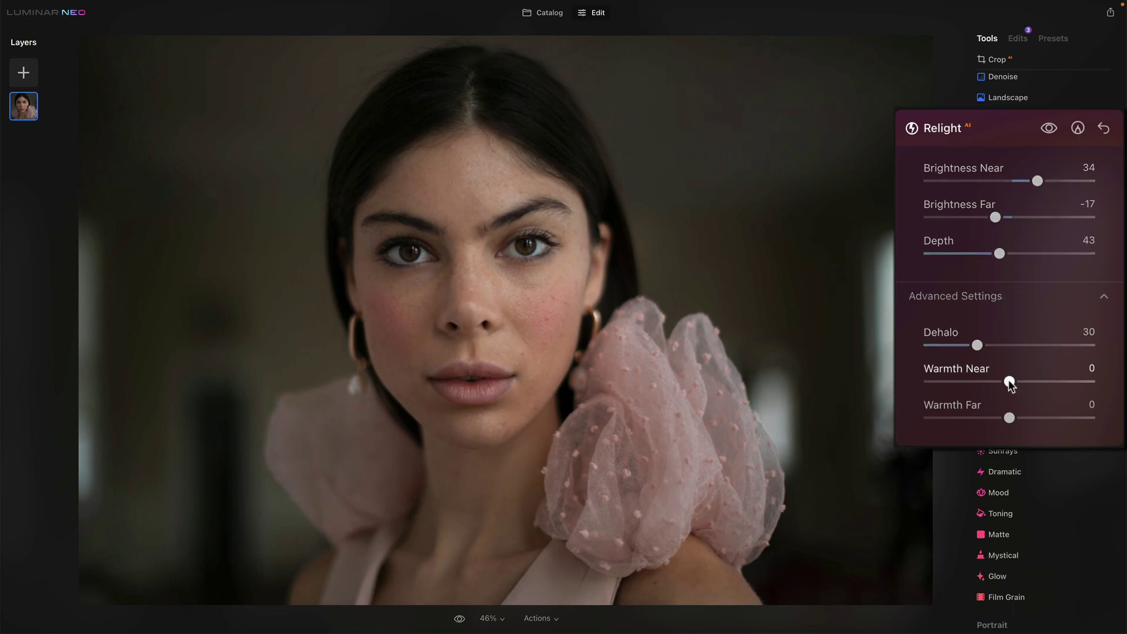
left_click_drag(1009, 380, 1000, 421)
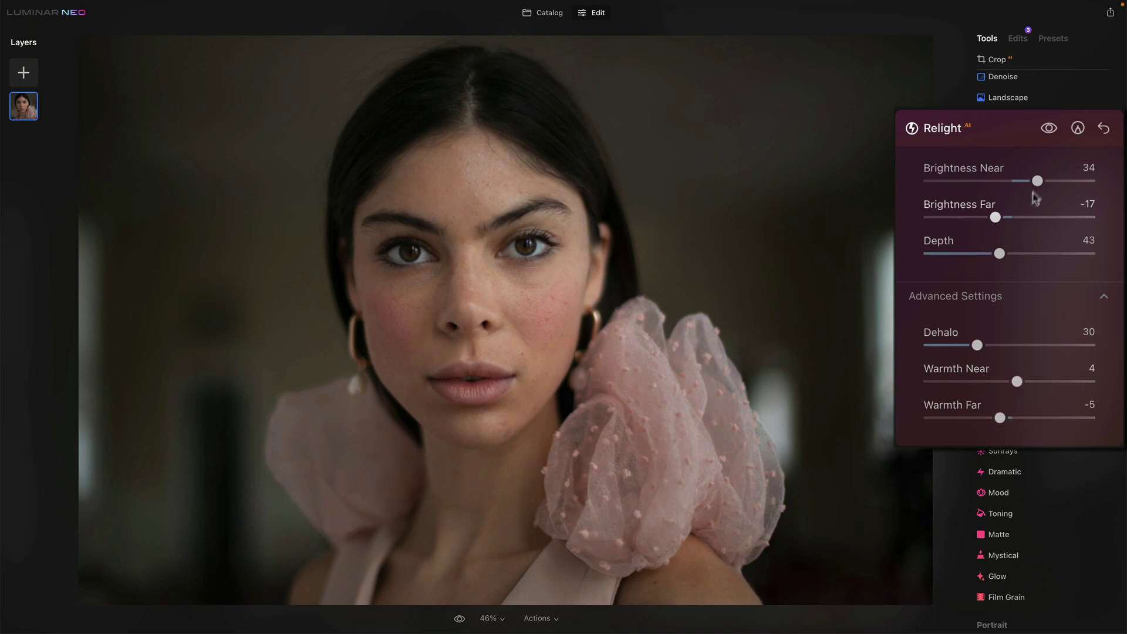
Compare the portrait repeatedly with and without the Relight effect
left_click(1049, 128)
left_click(1049, 130)
left_click(1049, 129)
left_click(1049, 130)
left_click(1049, 130)
left_click(1049, 130)
left_click(1049, 130)
left_click(1049, 130)
Set the portrait's Warmth Near to 7, Warmth Far to -7 and Depth to 25, and compare before and after
left_click_drag(1000, 418, 1023, 385)
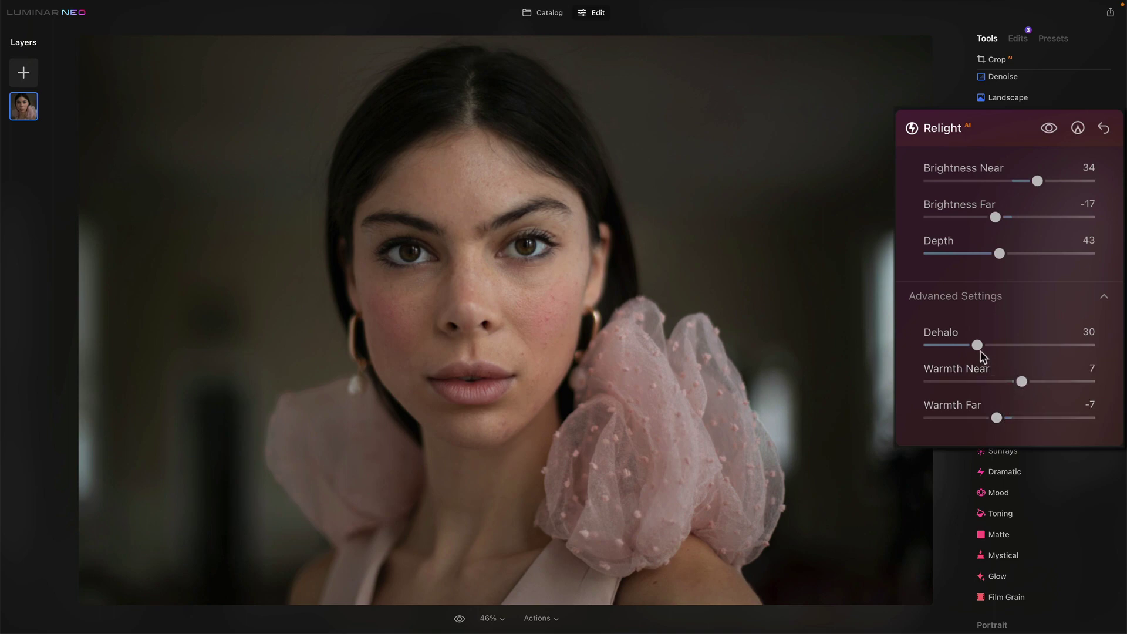
left_click_drag(999, 254, 968, 253)
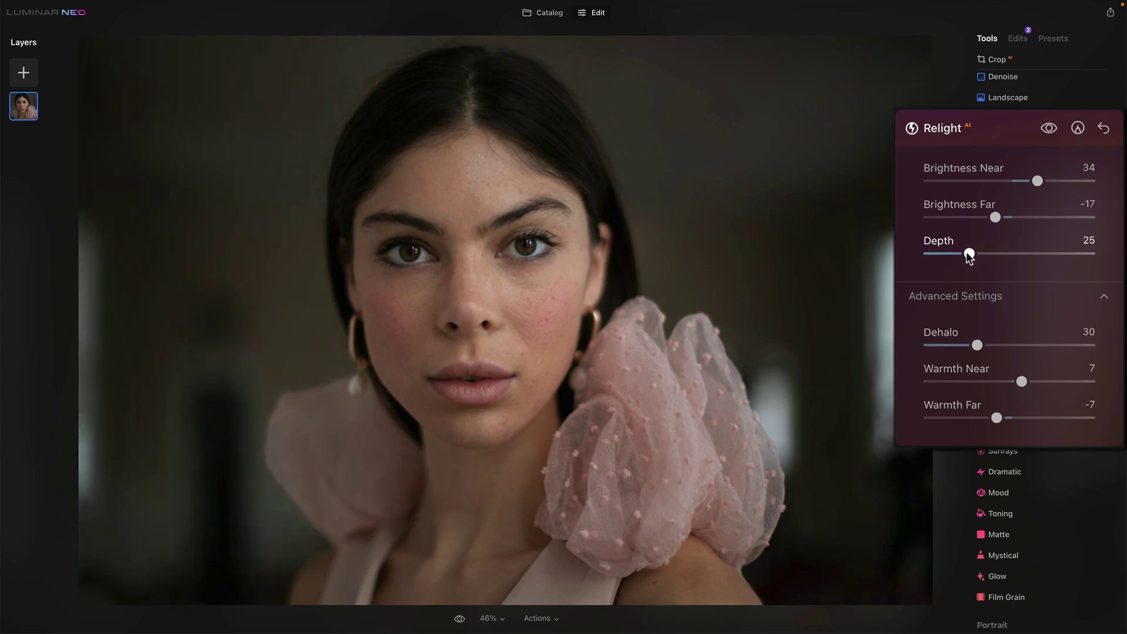
left_click(1049, 129)
left_click(1048, 128)
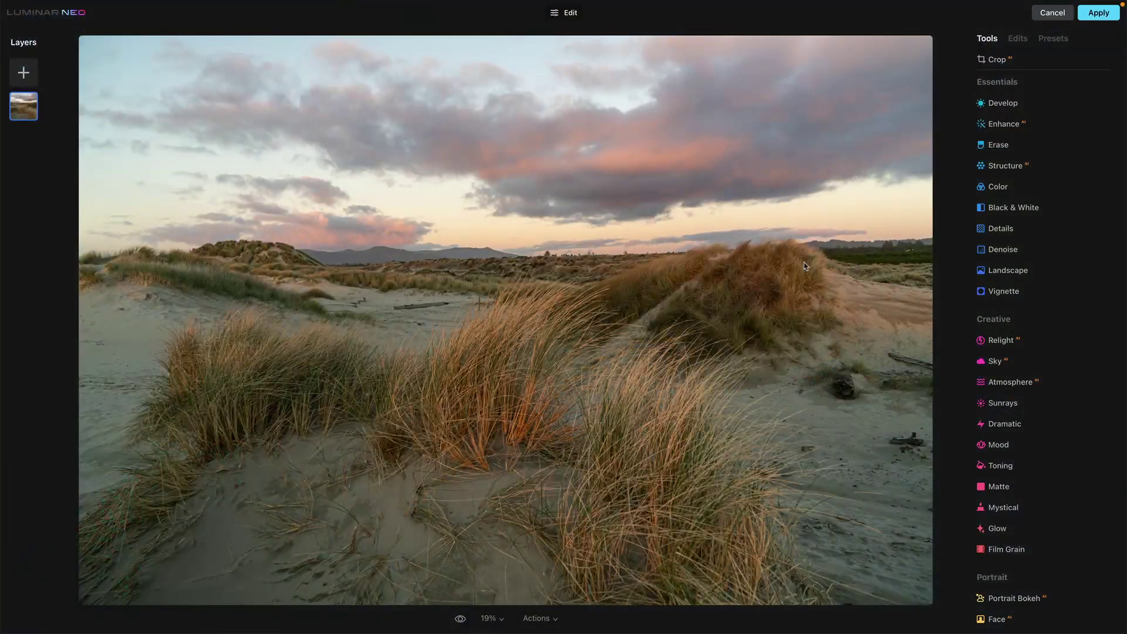
Open the Relight AI tool for the dune landscape photo and expand its Advanced Settings
left_click(1043, 342)
left_click(1051, 361)
scroll(1051, 362, "down", 2)
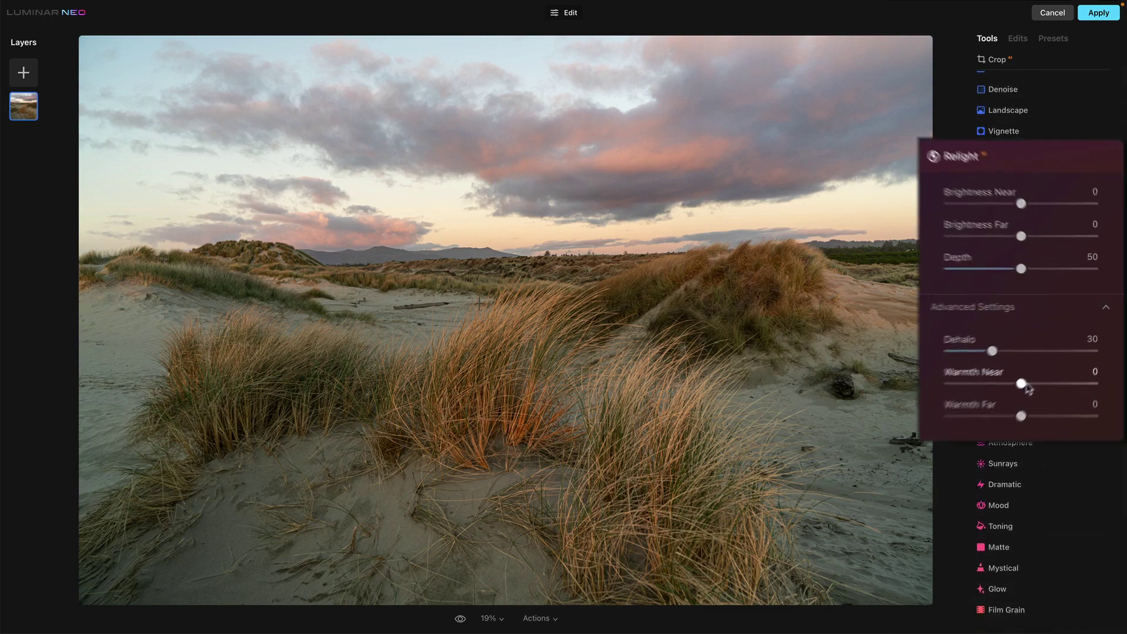
Push the landscape's relighting to extremes with Brightness Far at -100, Brightness Near at 100 and Depth at 16
left_click_drag(1008, 230, 934, 232)
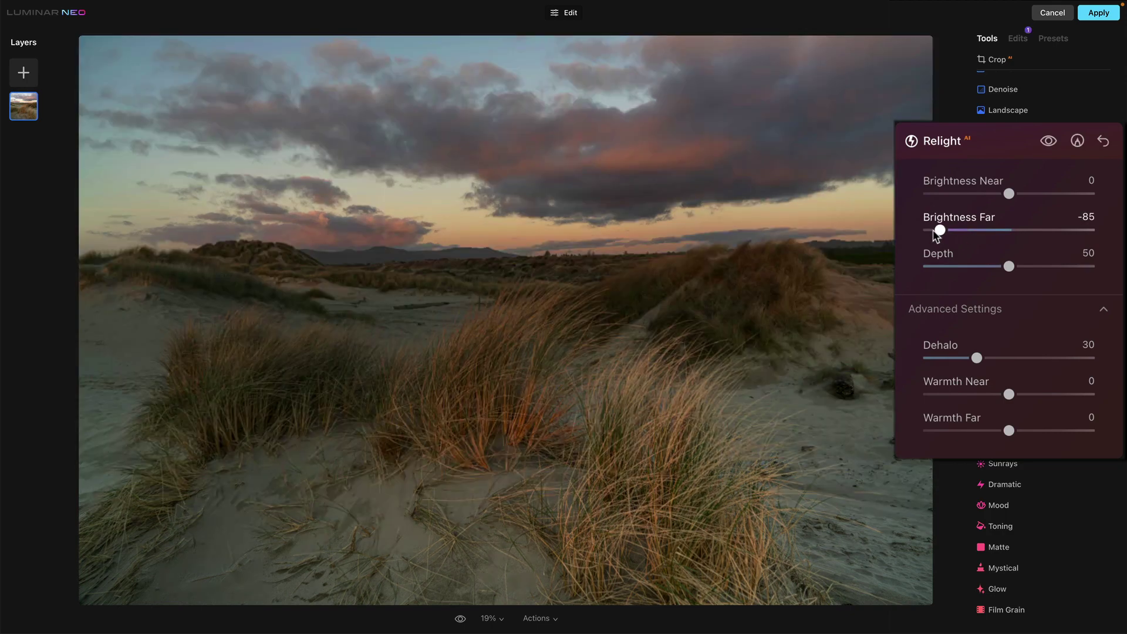
left_click_drag(1008, 193, 1070, 197)
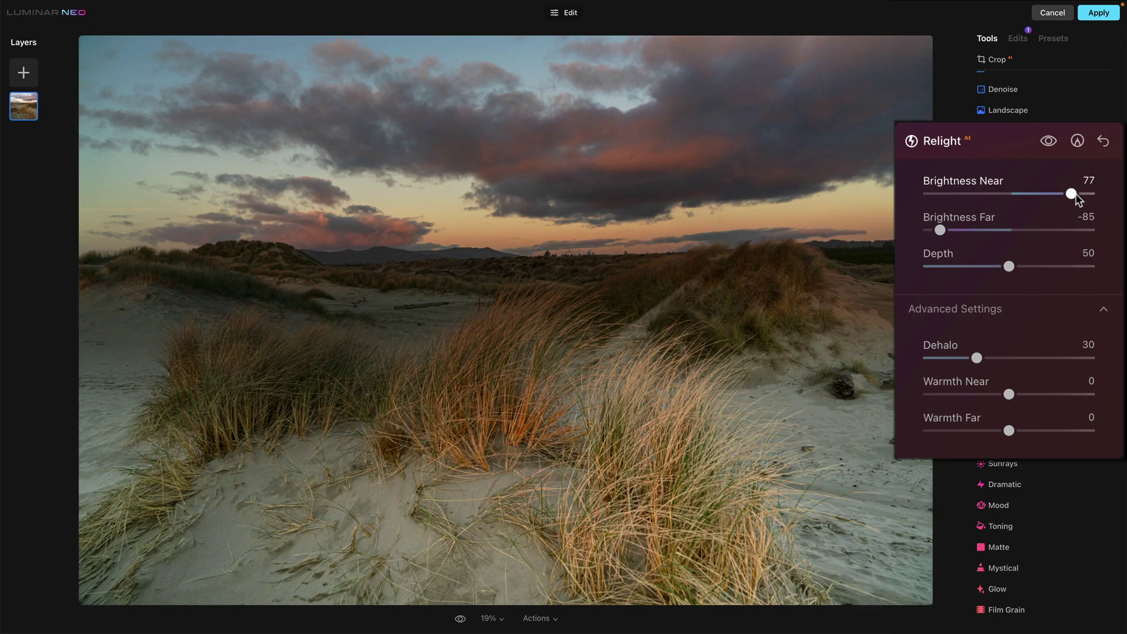
left_click_drag(1009, 269, 927, 230)
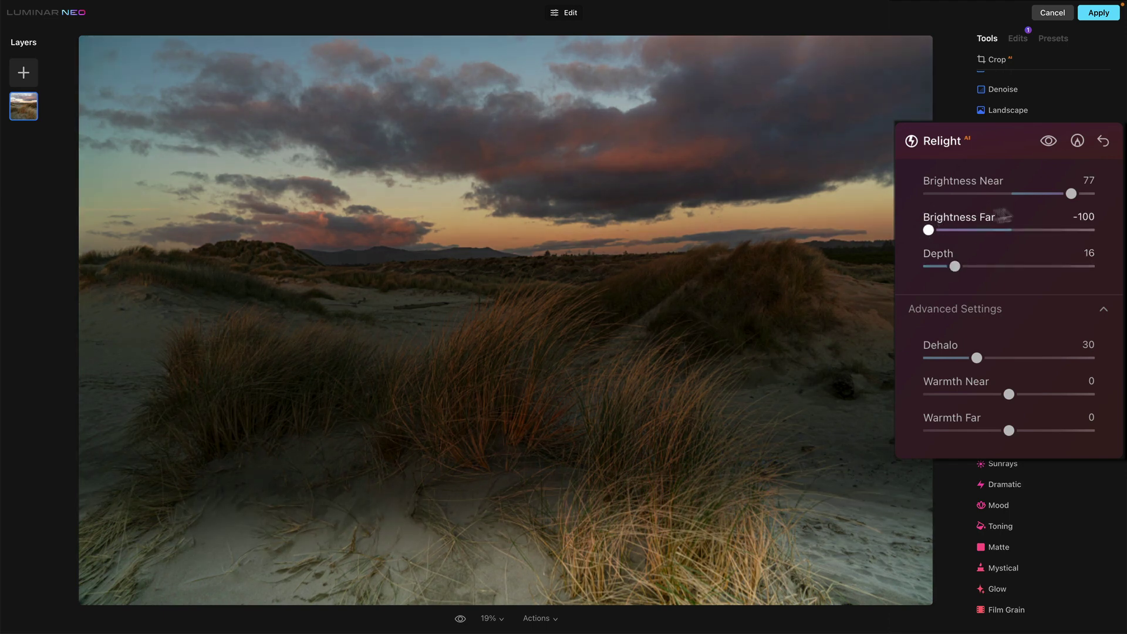
left_click_drag(1069, 196, 1101, 196)
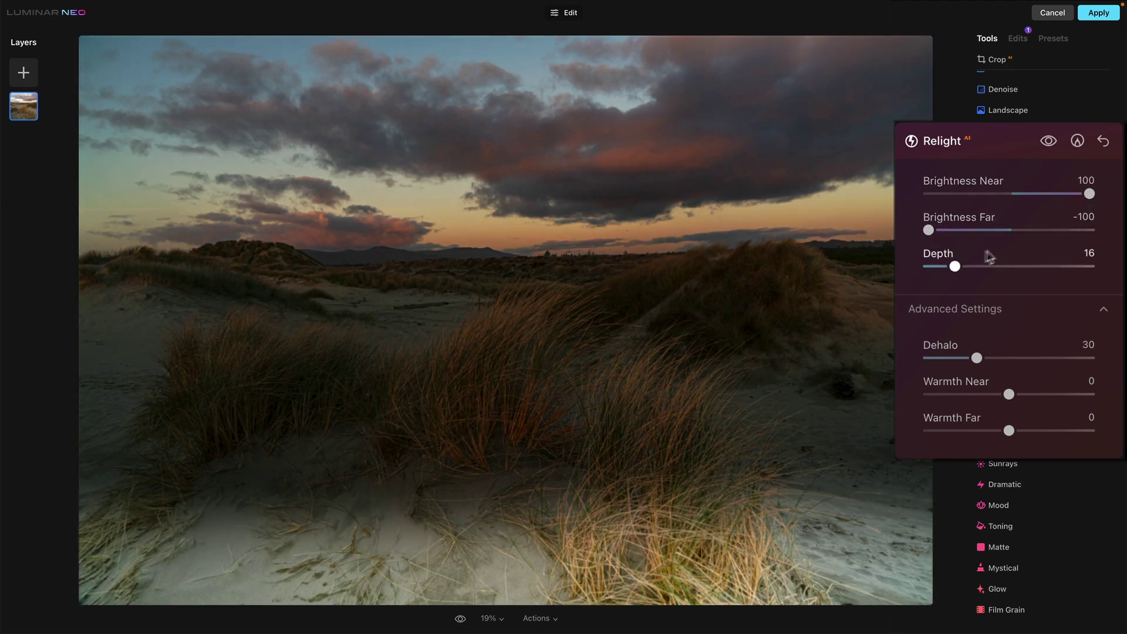
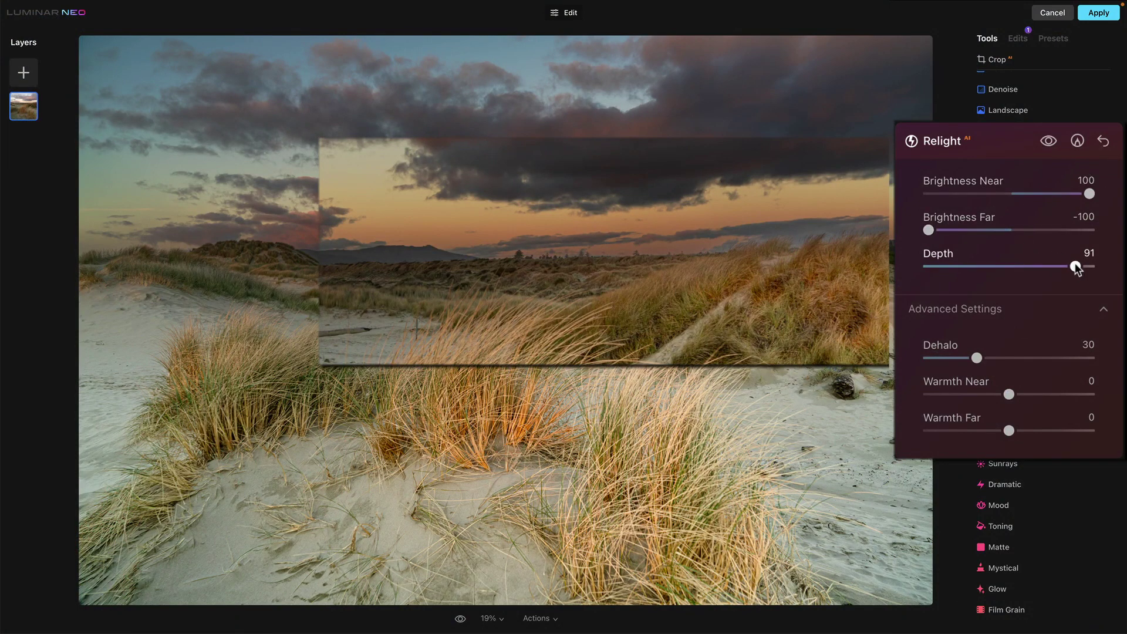
Set the landscape's Depth to 76, Brightness Far to -44 and Brightness Near to 49
left_click_drag(1083, 262, 1050, 265)
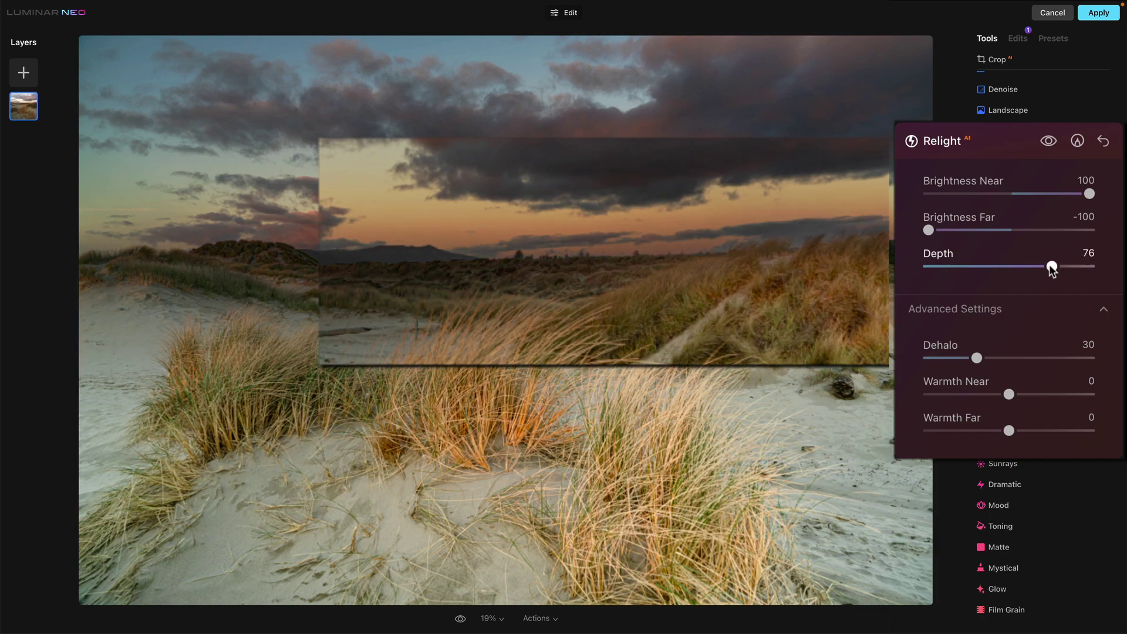
left_click_drag(930, 229, 962, 229)
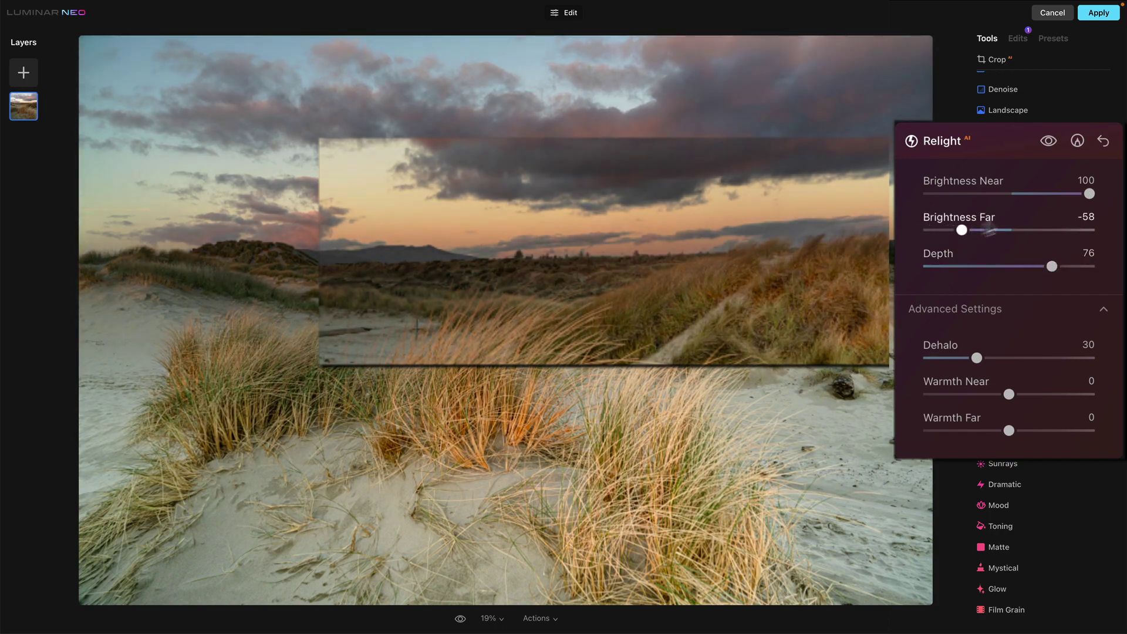
left_click_drag(1090, 194, 1046, 194)
mouse_move(962, 230)
left_mouse_down()
mouse_move(986, 230)
mouse_move(973, 228)
left_mouse_up()
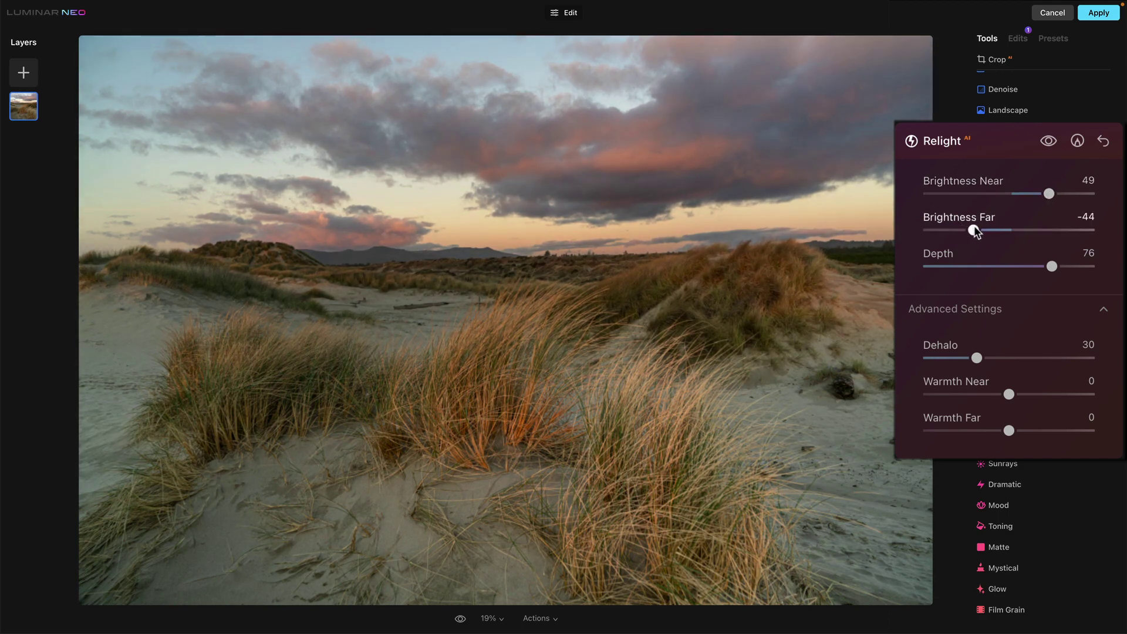
Set the landscape's Warmth Near to 8, Warmth Far to -6 and Depth to 73, and compare before and after
left_click_drag(1009, 393, 1007, 432)
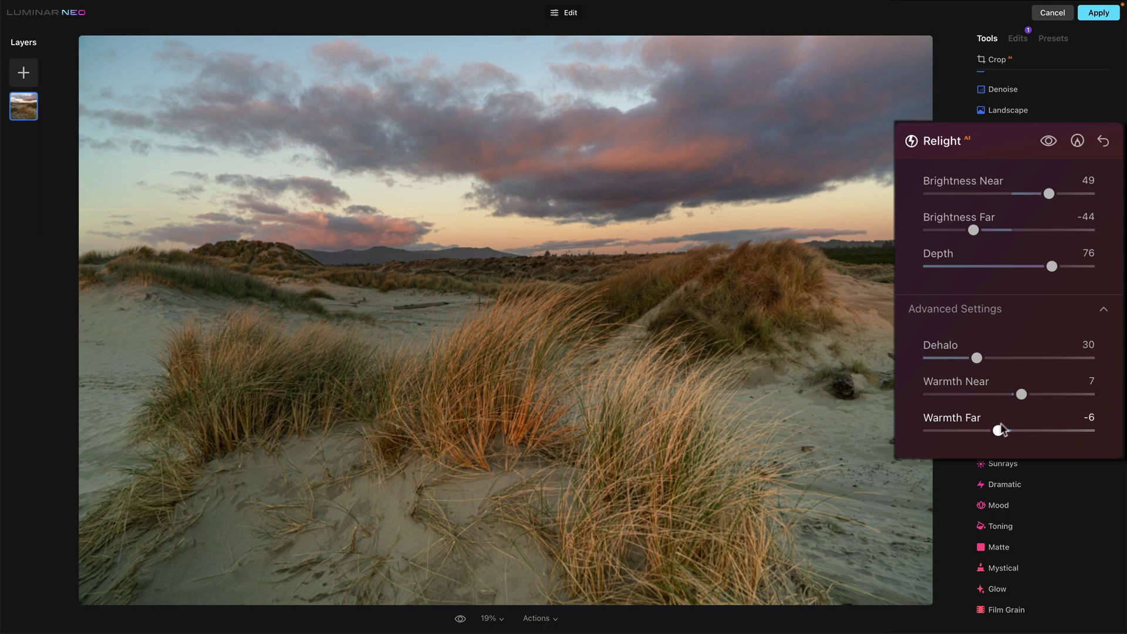
left_click_drag(1021, 394, 1023, 394)
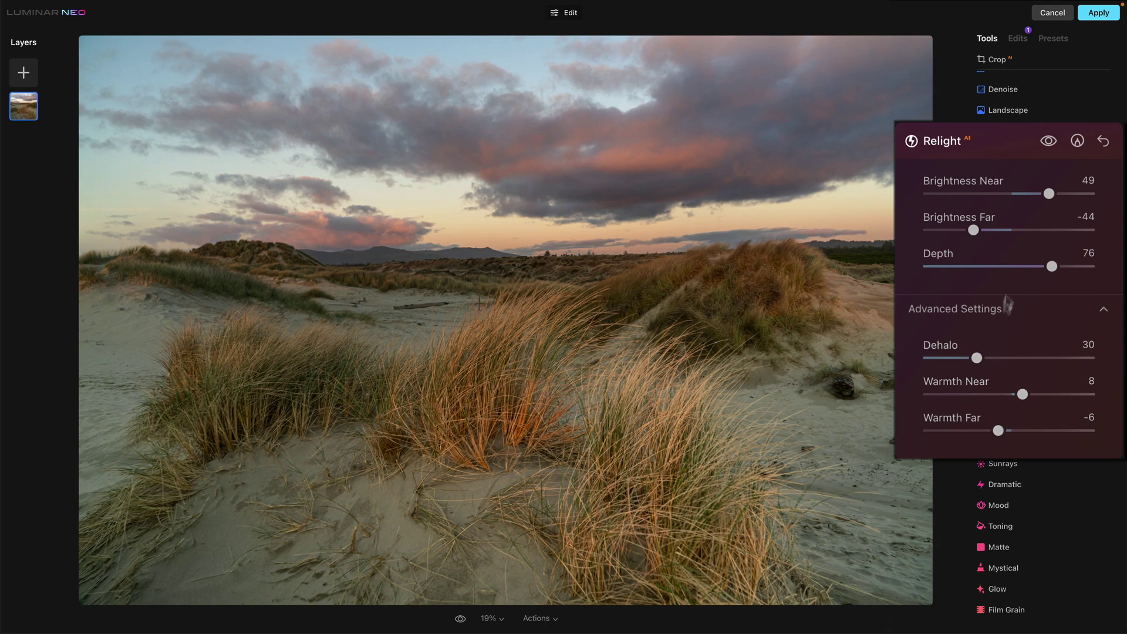
mouse_move(1053, 267)
left_mouse_down()
mouse_move(1005, 267)
mouse_move(1049, 268)
left_mouse_up()
left_click(1049, 141)
left_click(1049, 142)
left_click(1049, 142)
left_click(1049, 141)
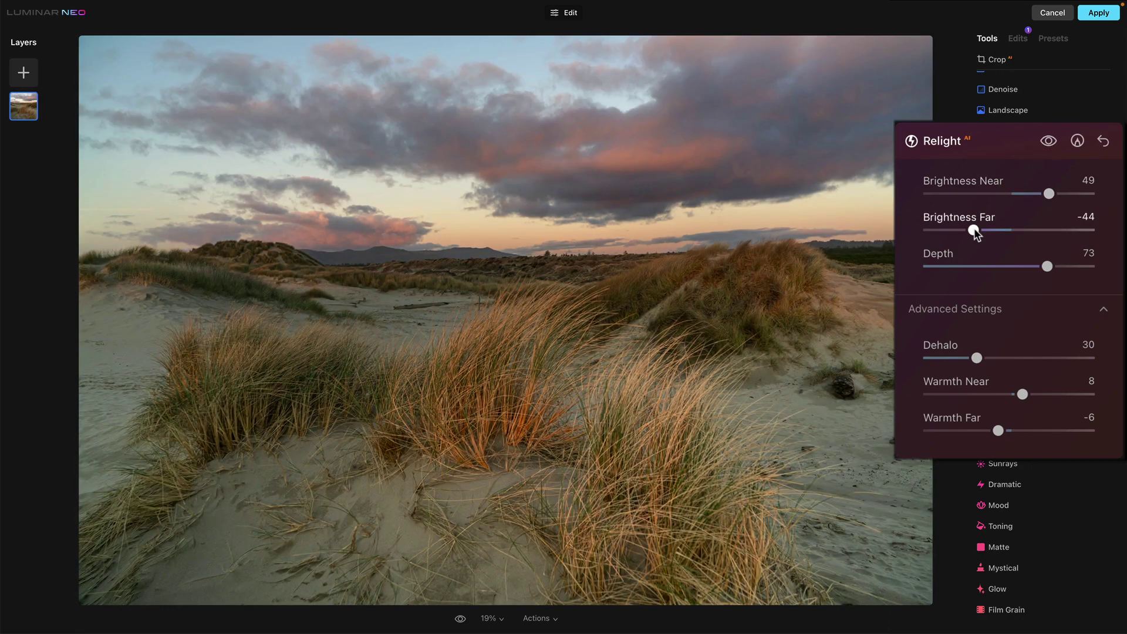
Set the landscape's Brightness Far to -23 and compare the photo with and without the Relight effect
left_click_drag(974, 229, 990, 230)
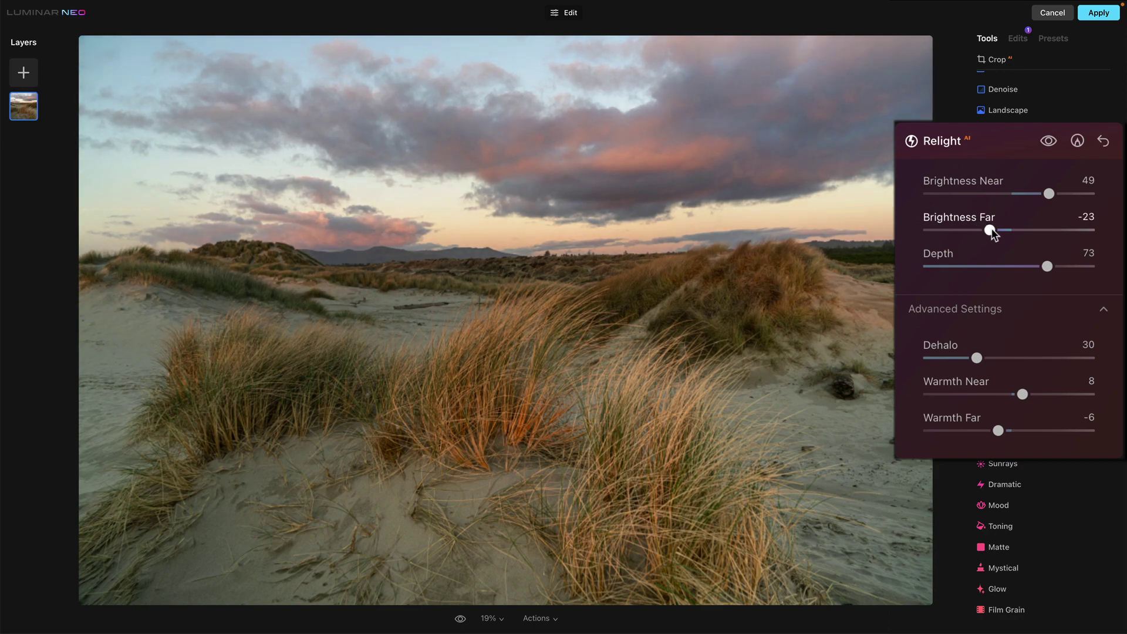
left_click(1048, 142)
left_click(1049, 142)
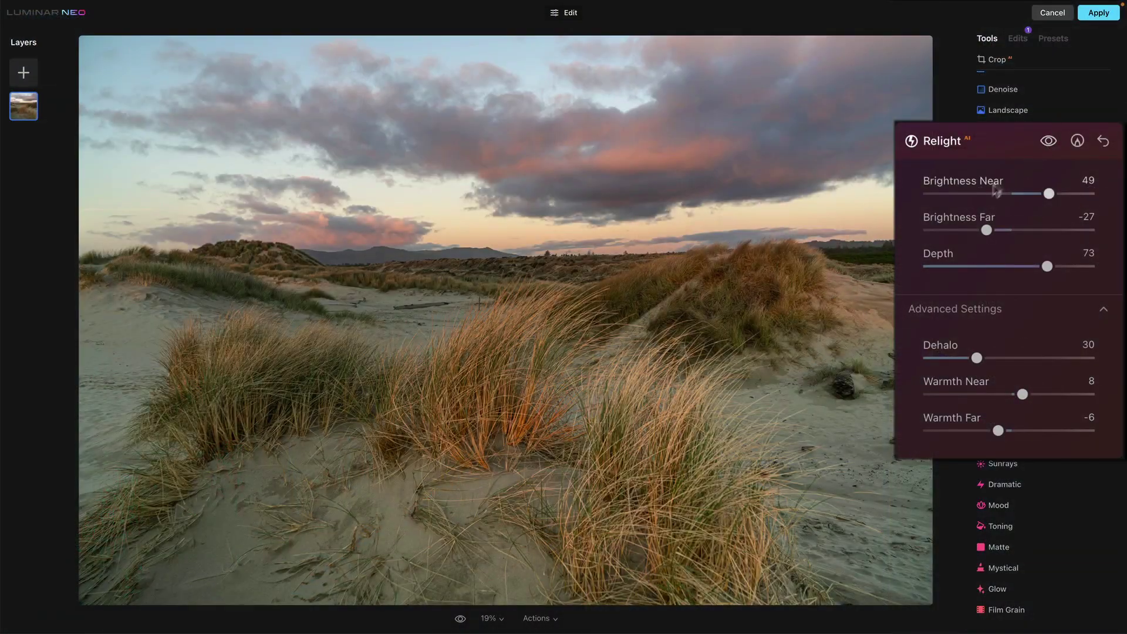
Exaggerate the landscape's light falloff with Brightness Far at -100 and Brightness Near at 84, and set Depth to 86
left_click_drag(986, 230, 926, 229)
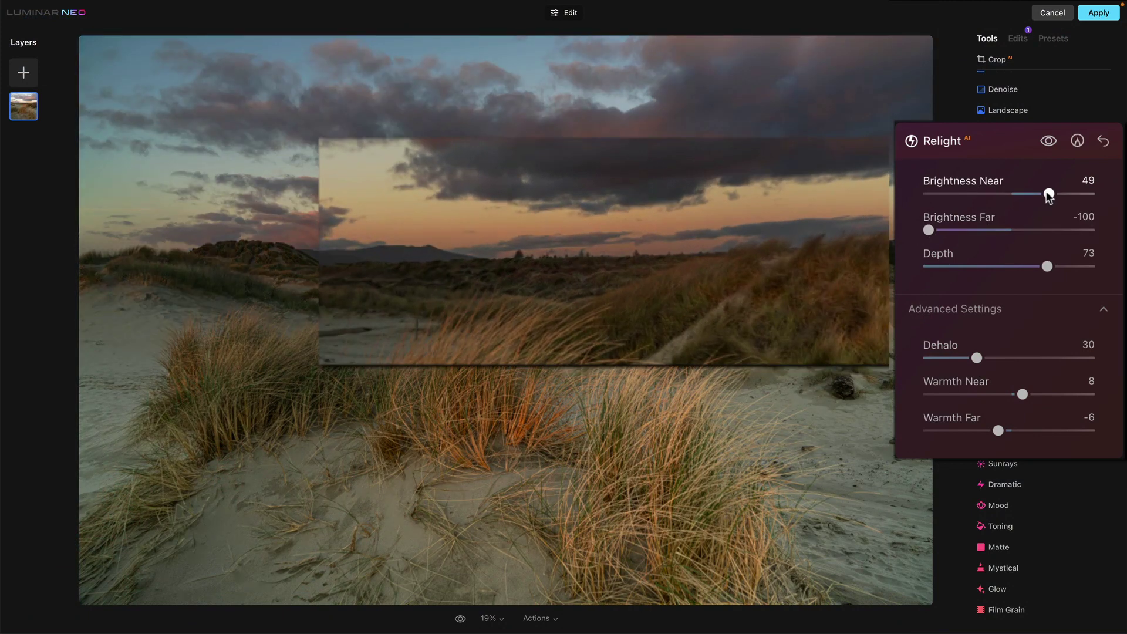
left_click_drag(1073, 193, 1081, 193)
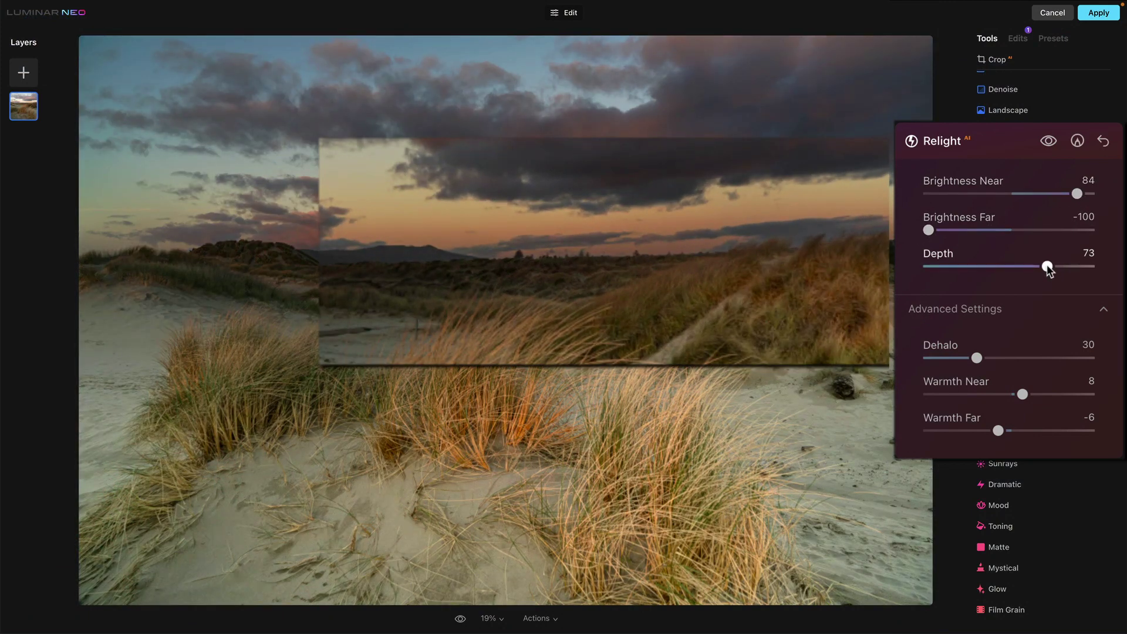
mouse_move(1049, 268)
left_mouse_down()
mouse_move(1107, 267)
mouse_move(1068, 267)
left_mouse_up()
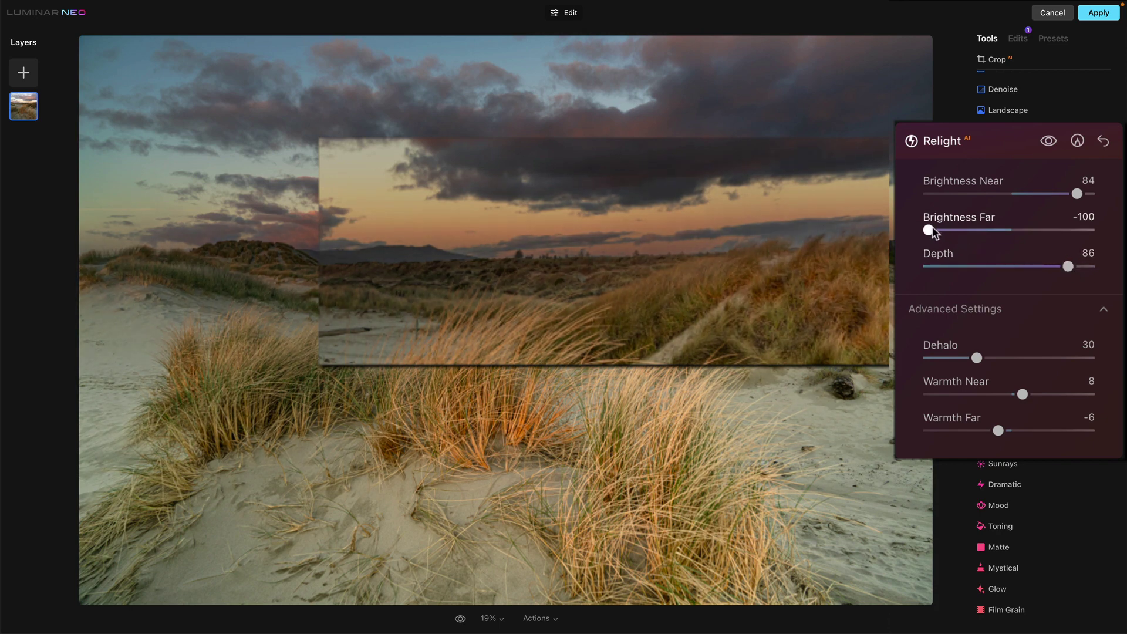
Set the landscape's Brightness Far to -35, Brightness Near to 39 and Depth to 79
left_click_drag(929, 230, 991, 233)
left_click_drag(1069, 195, 1031, 195)
left_click_drag(979, 231, 982, 232)
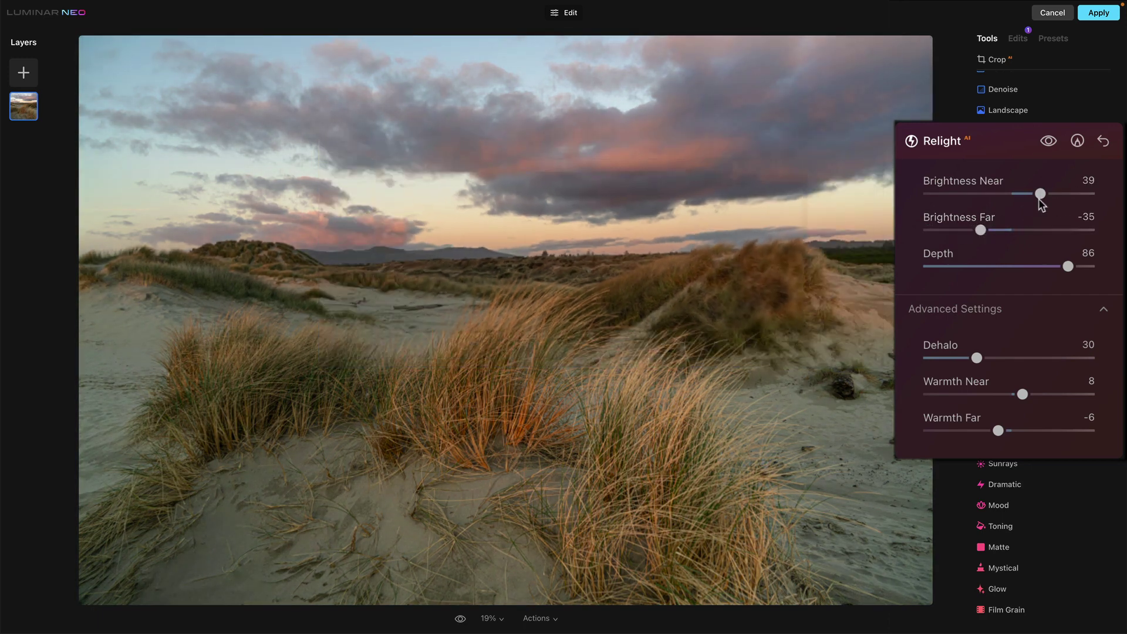
mouse_move(1069, 267)
left_mouse_down()
mouse_move(992, 269)
mouse_move(1057, 267)
left_mouse_up()
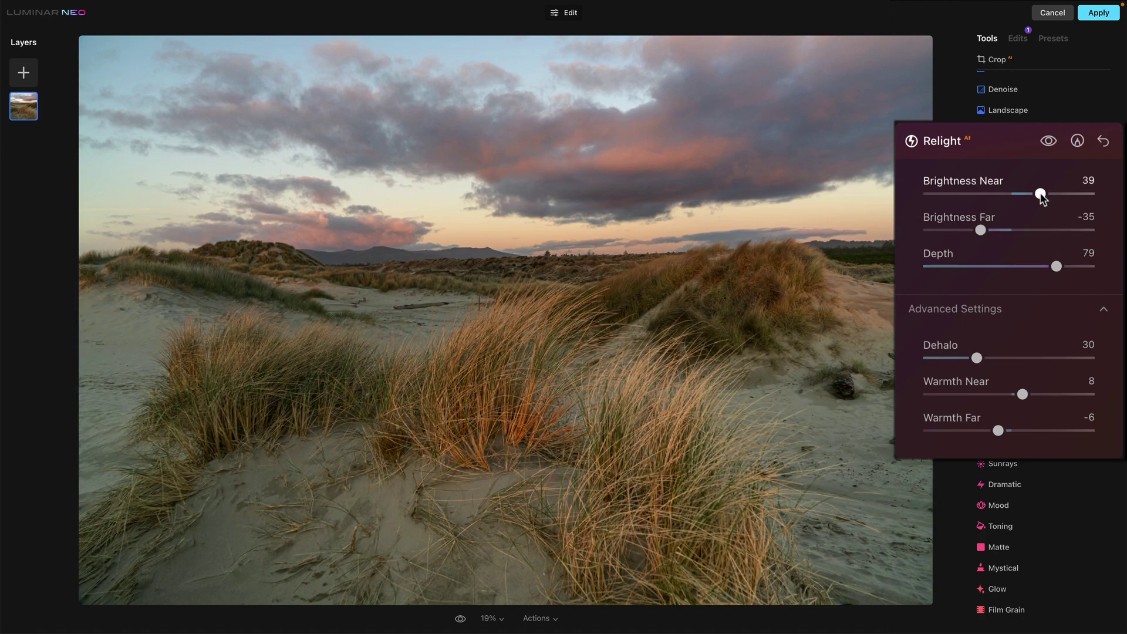